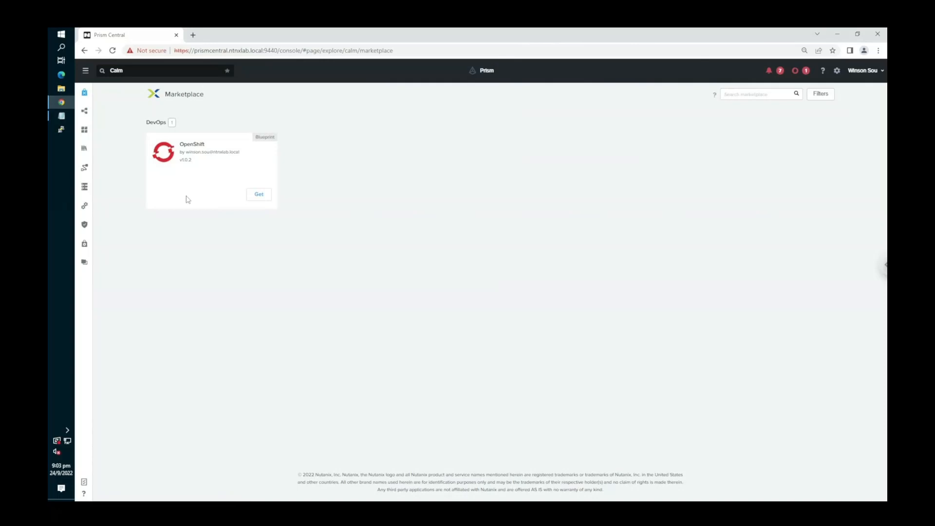
# - Launch the OpenShift marketplace blueprint and name the application ntnx-ocp2
pyautogui.click(261, 196)
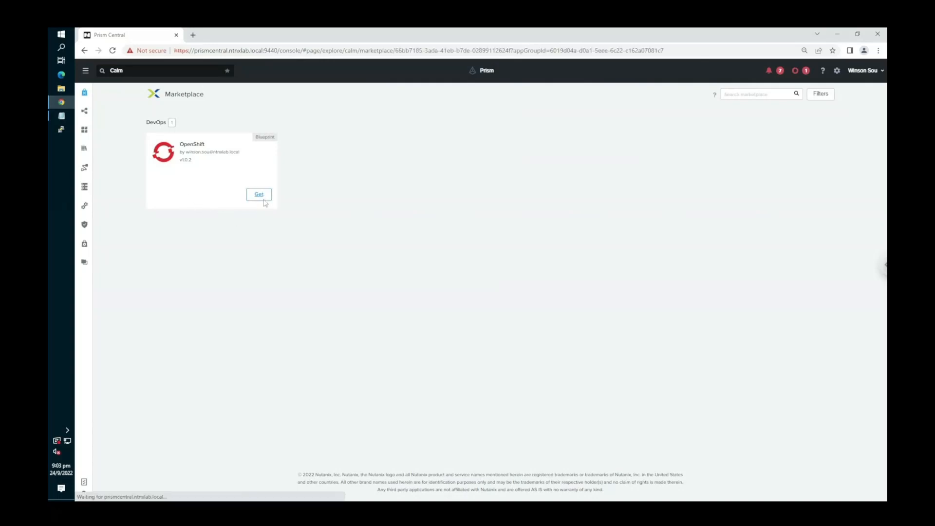
pyautogui.click(314, 138)
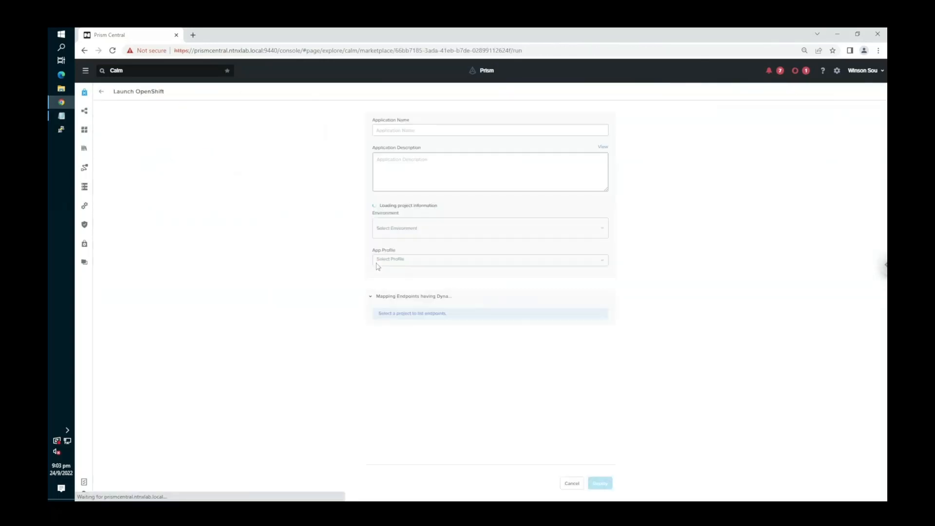
pyautogui.click(428, 127)
pyautogui.write('ntnx-ocp2')
# - Copy the application name into the OCP_SubDomain variable so that it reads ntnx-ocp2
pyautogui.hotkey('ctrl', 'a')
pyautogui.hotkey('ctrl', 'c')
pyautogui.scroll(-2, 332, 341)
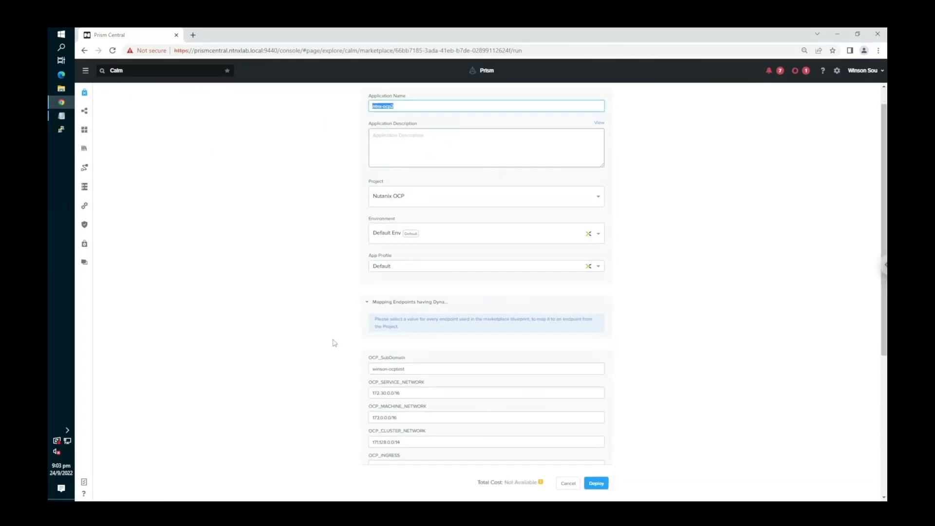
pyautogui.click(413, 343)
pyautogui.hotkey('ctrl', 'a')
pyautogui.hotkey('ctrl', 'v')
pyautogui.click(379, 335)
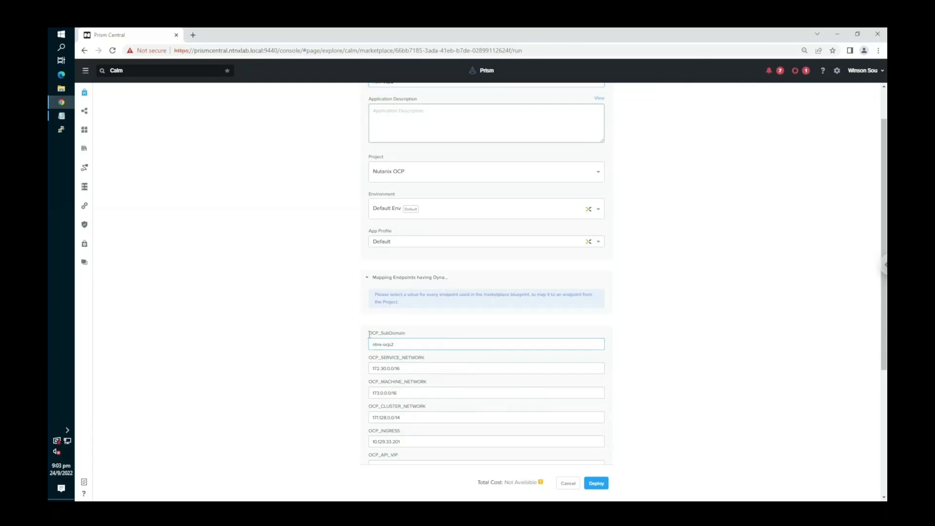
# - Set OCP_API_VIP to 10.129.33.204 and OCP_INGRESS to 10.129.33.205
pyautogui.scroll(-2, 382, 345)
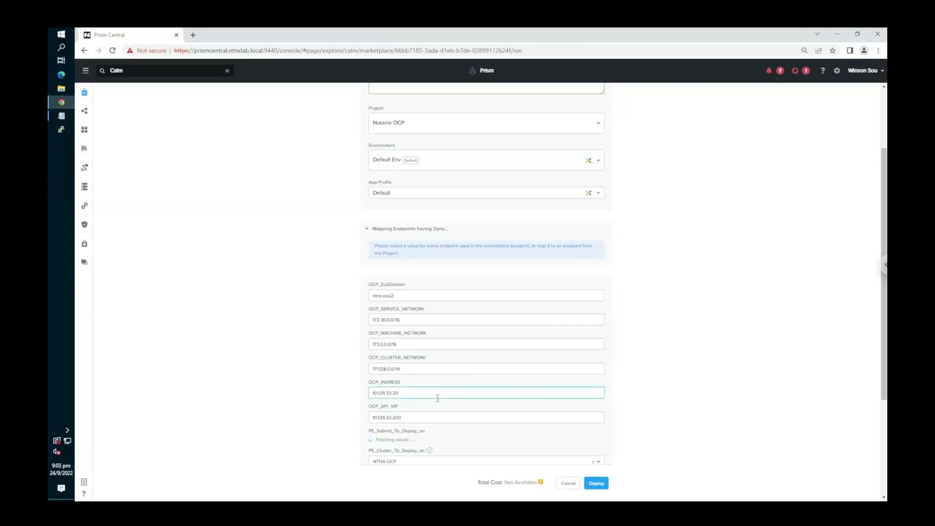
pyautogui.click(416, 420)
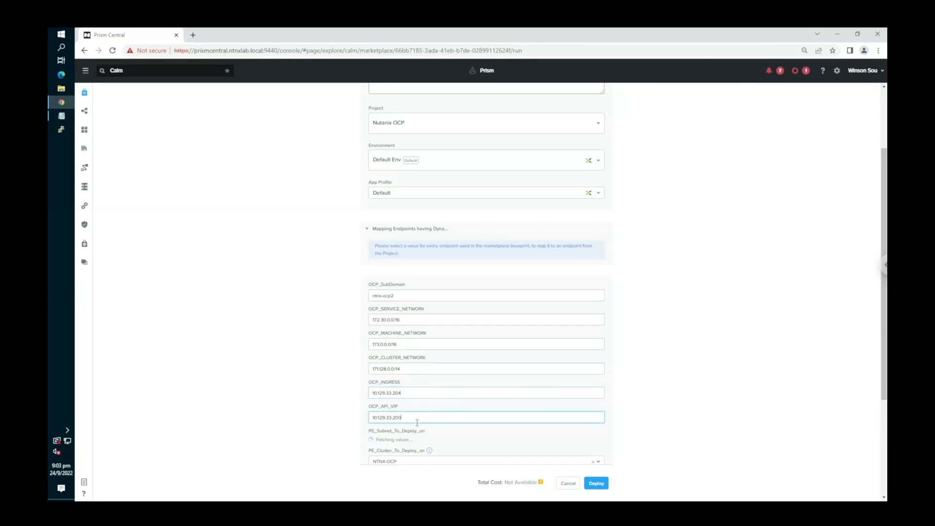
pyautogui.click(431, 396)
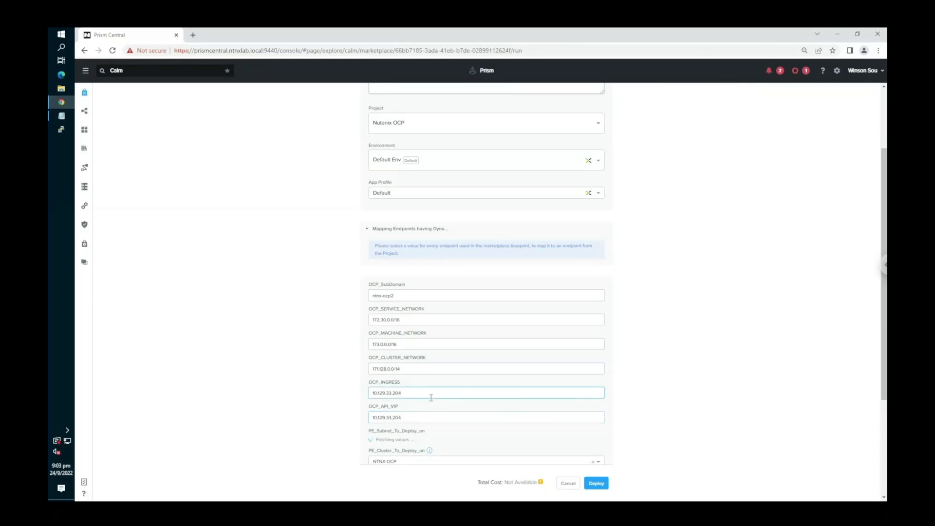
pyautogui.scroll(-1, 360, 410)
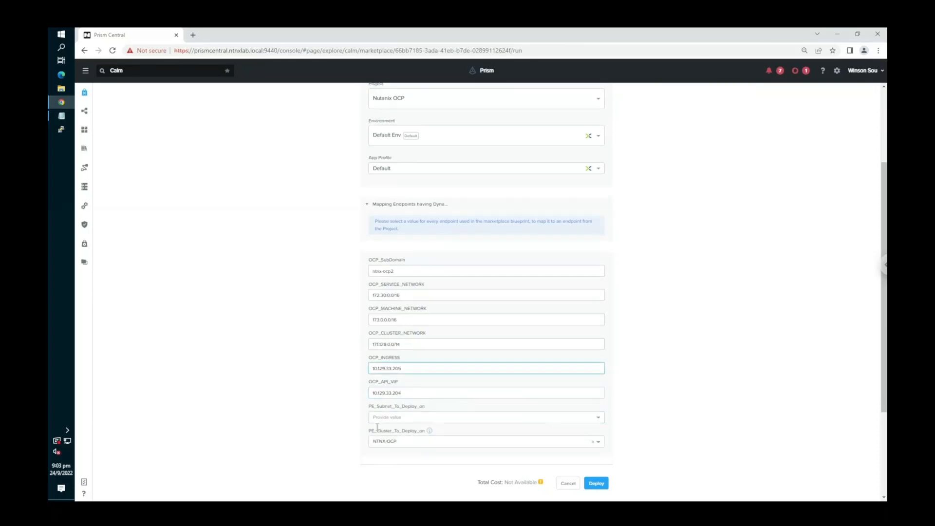
# - Choose Production as the PE subnet to deploy on and deploy the application
pyautogui.scroll(-1, 368, 422)
pyautogui.click(394, 396)
pyautogui.click(385, 406)
pyautogui.click(363, 411)
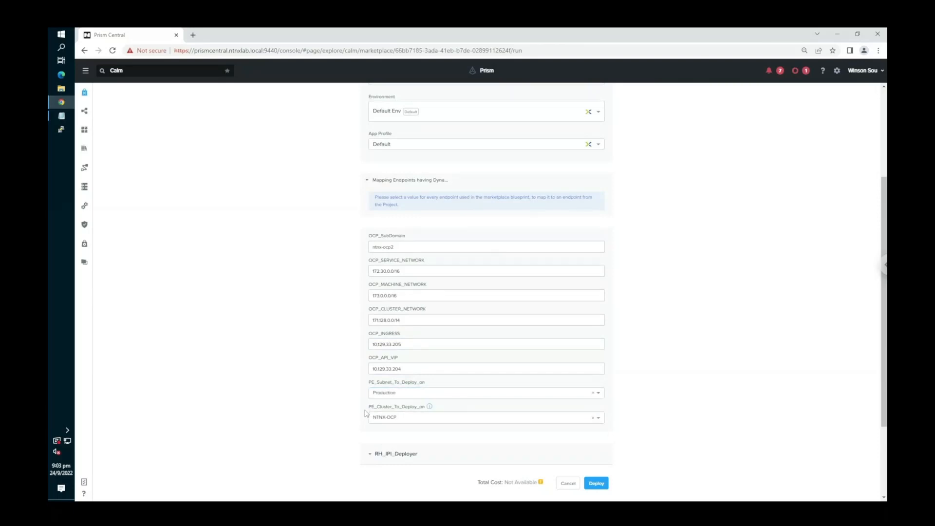
pyautogui.click(597, 484)
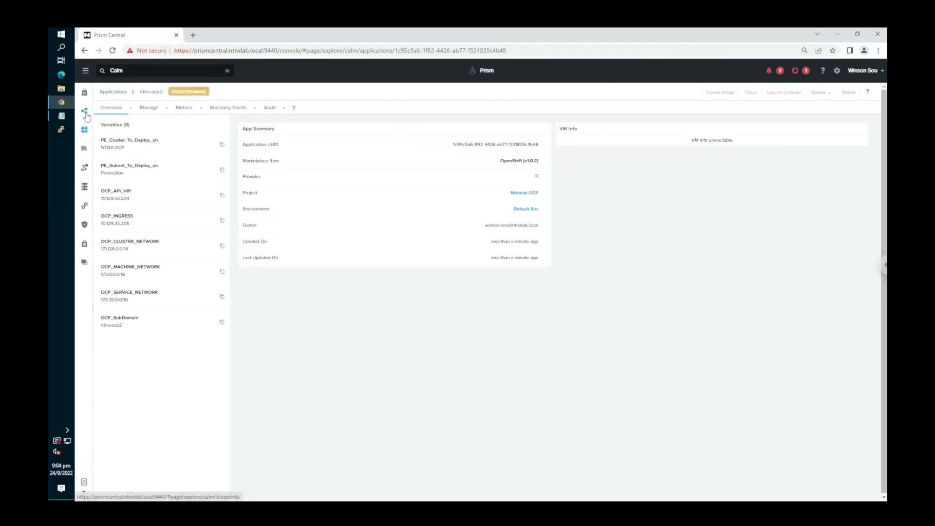
# - Open the RedHat OCP On Nutanix blueprint and display its app variables
pyautogui.click(86, 115)
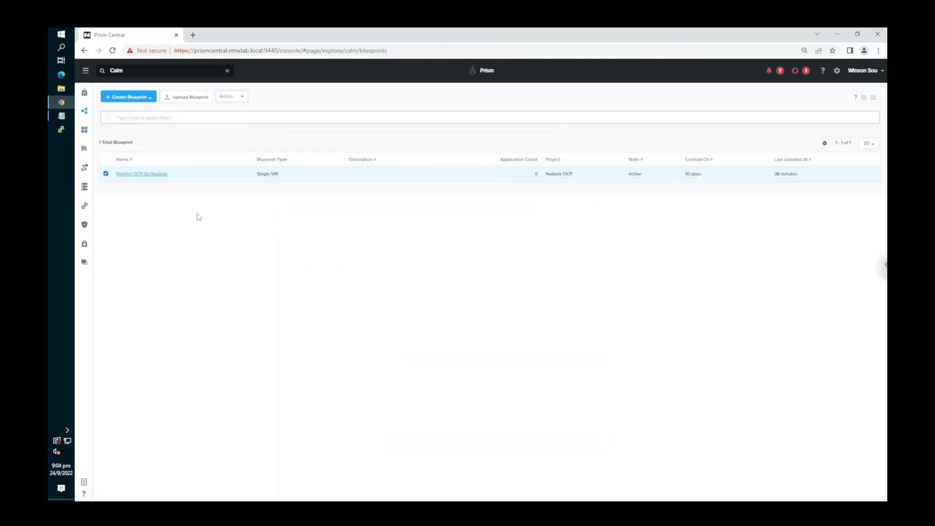
pyautogui.click(162, 176)
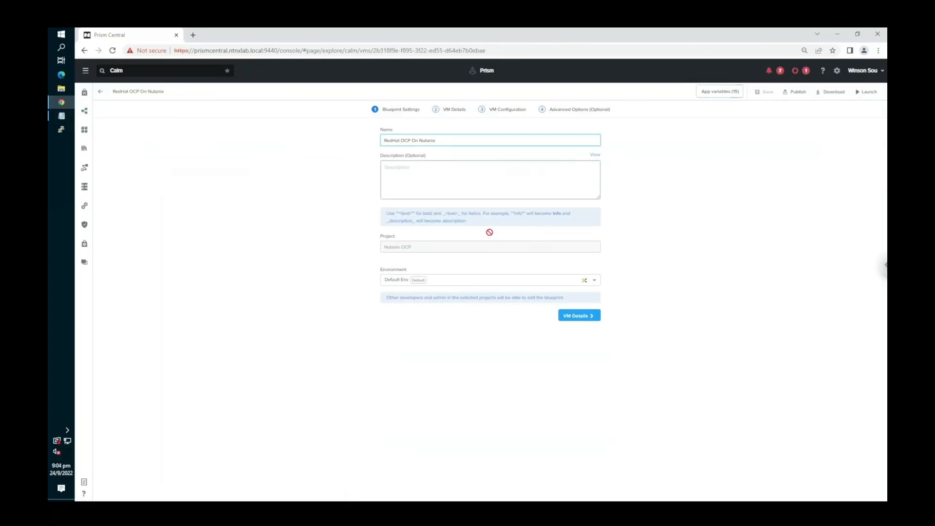
pyautogui.click(708, 92)
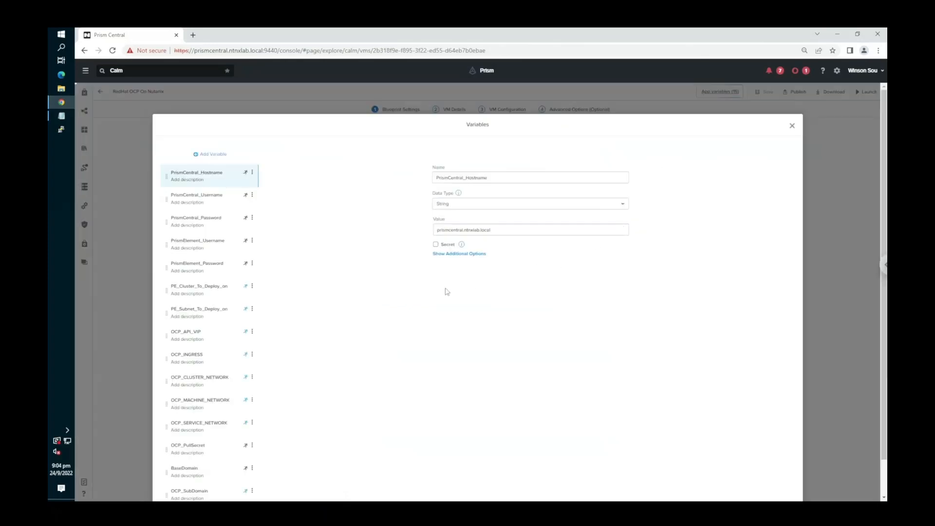
# - Review the Prism Element credential, cluster, OCP_API_VIP and OCP_PullSecret variables, then close the variable list
pyautogui.scroll(-2, 221, 354)
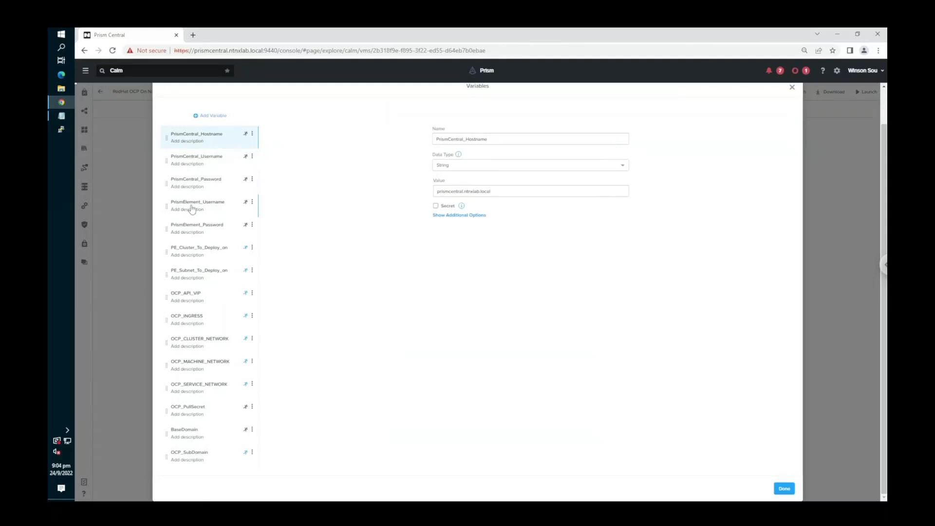
pyautogui.click(223, 227)
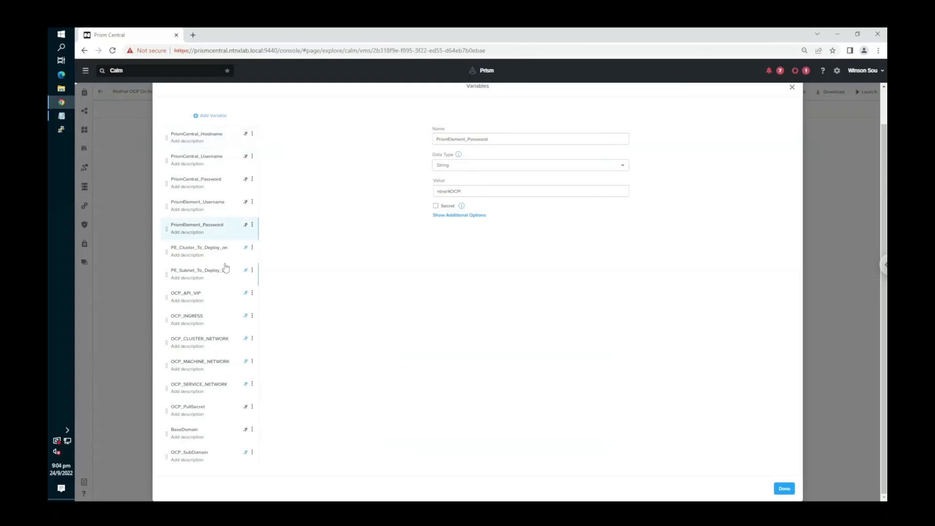
pyautogui.click(218, 205)
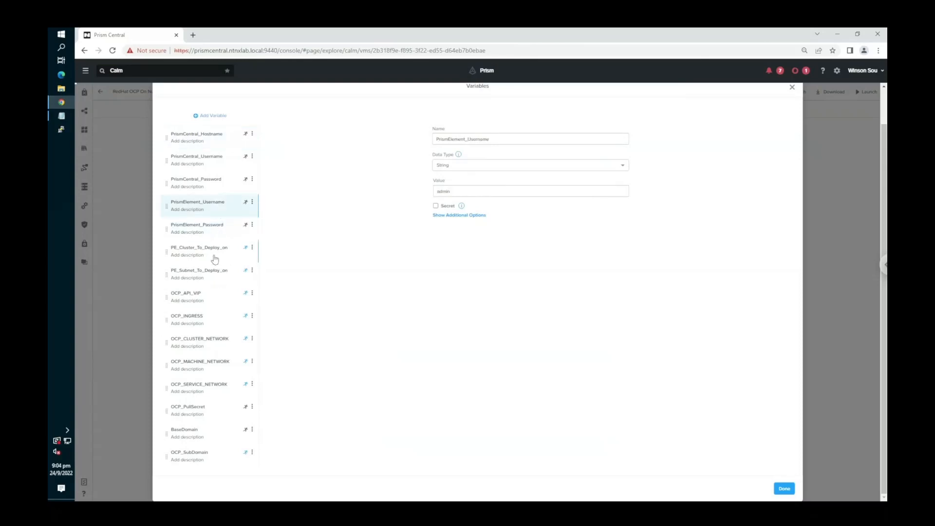
pyautogui.click(215, 259)
pyautogui.click(217, 293)
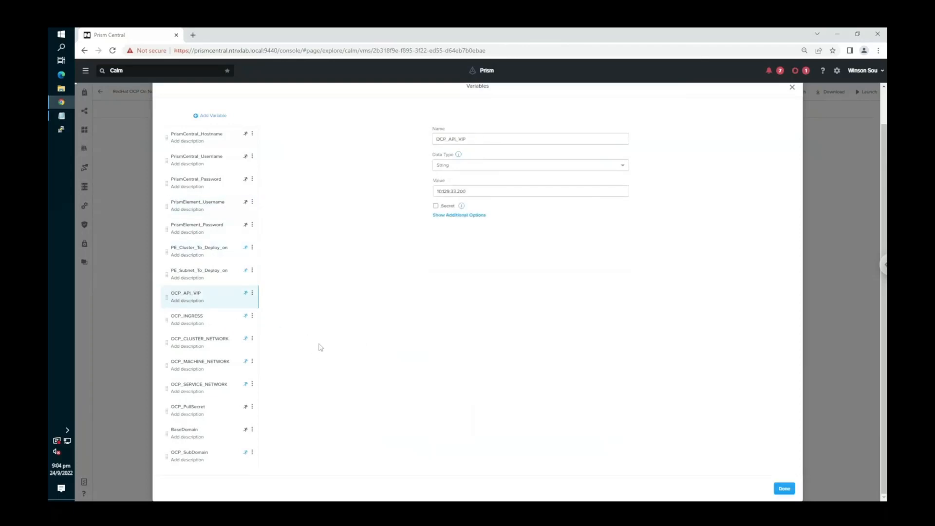
pyautogui.click(200, 410)
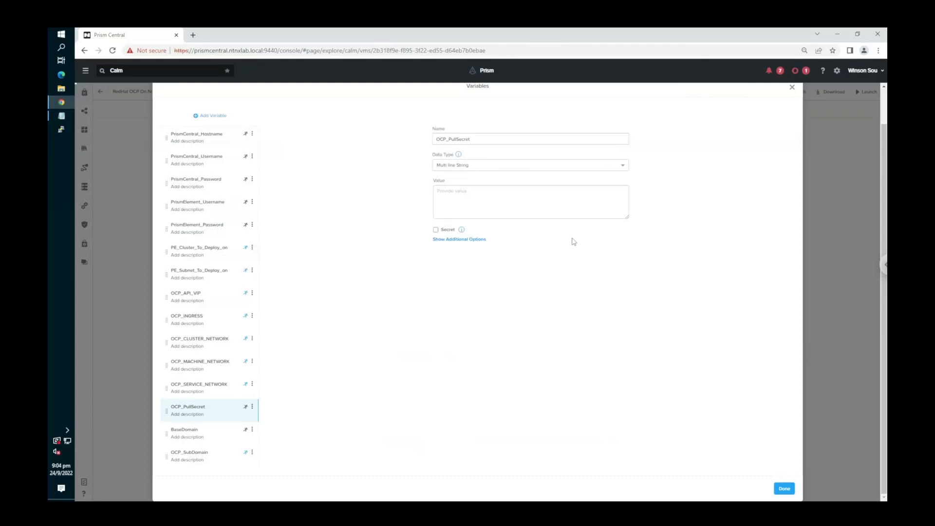
pyautogui.click(793, 88)
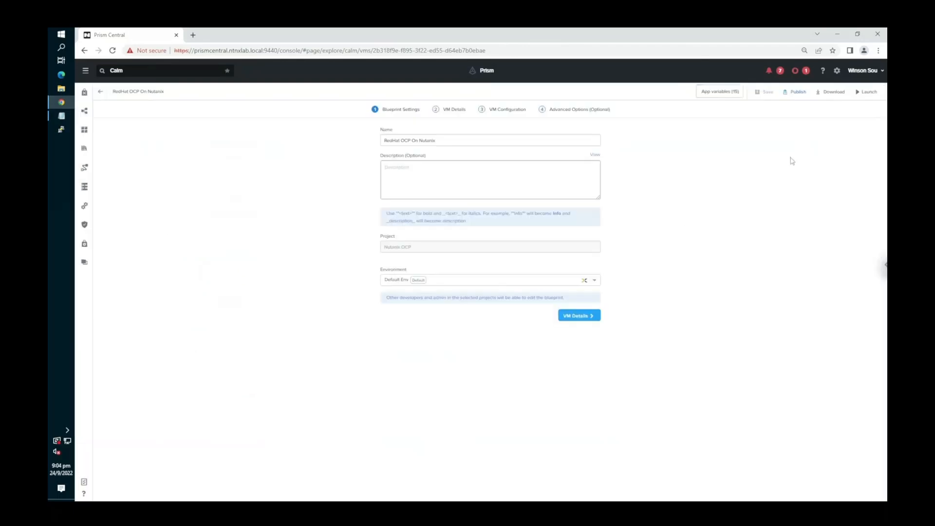
# - Examine the VIP and ingress DNS entry scripts in the blueprint's pre VM create tasks, then close them
pyautogui.click(541, 109)
pyautogui.scroll(-1, 607, 335)
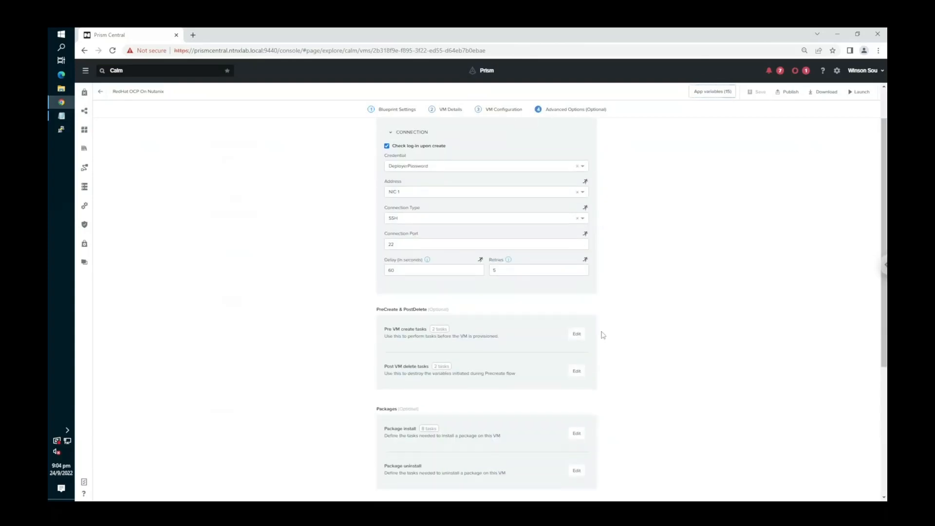
pyautogui.click(576, 335)
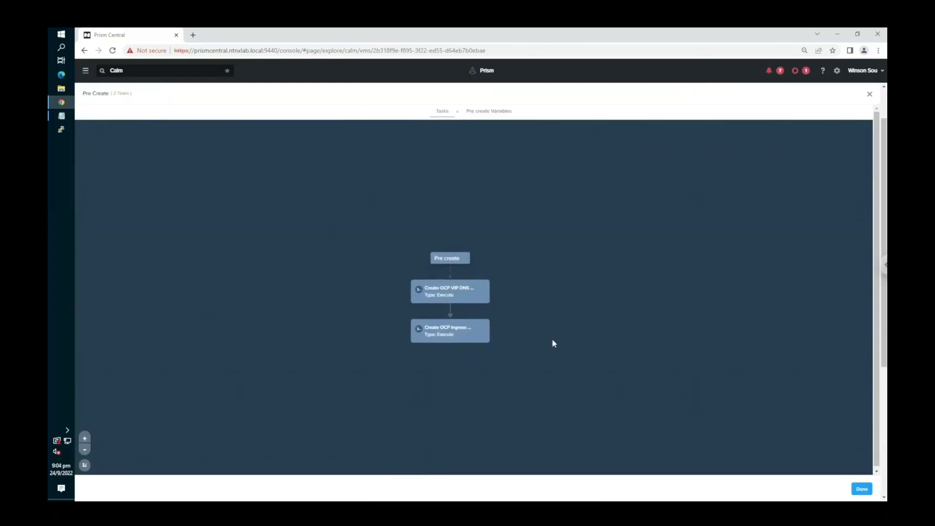
pyautogui.click(451, 298)
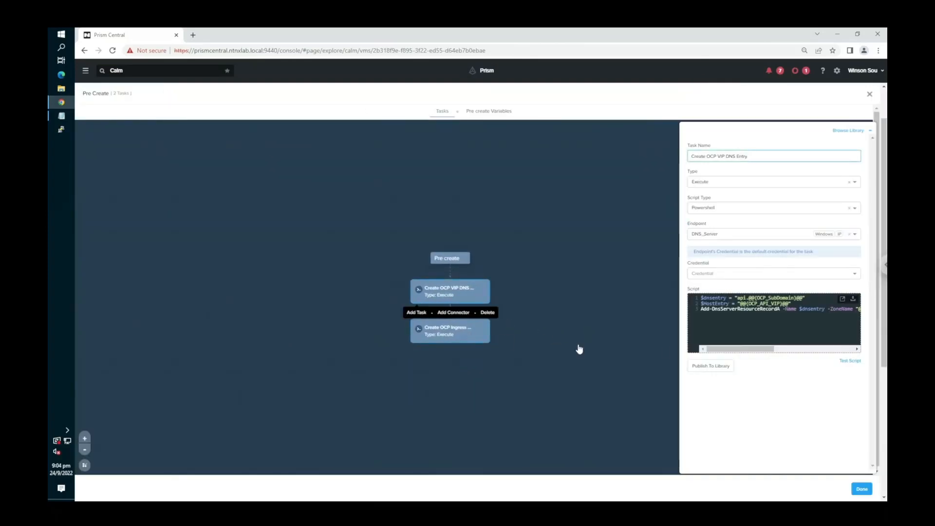
pyautogui.click(474, 335)
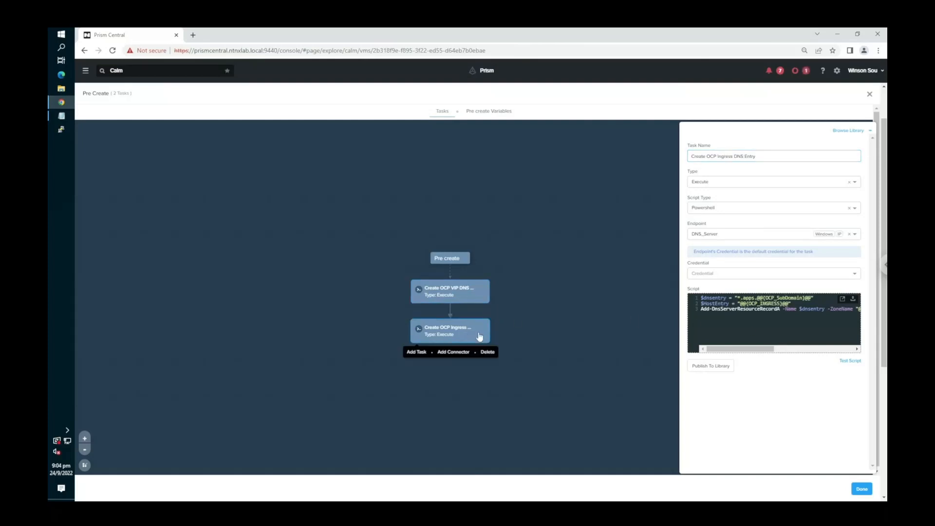
pyautogui.click(476, 299)
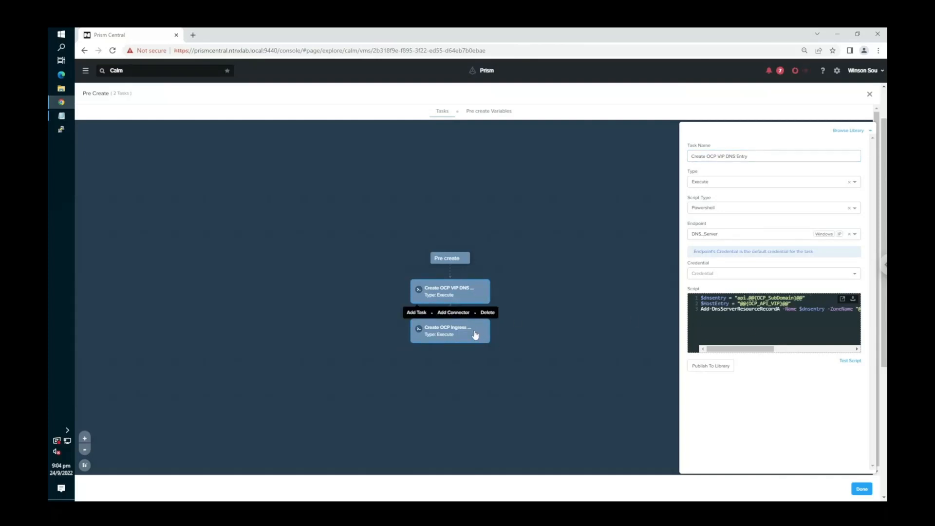
pyautogui.click(475, 335)
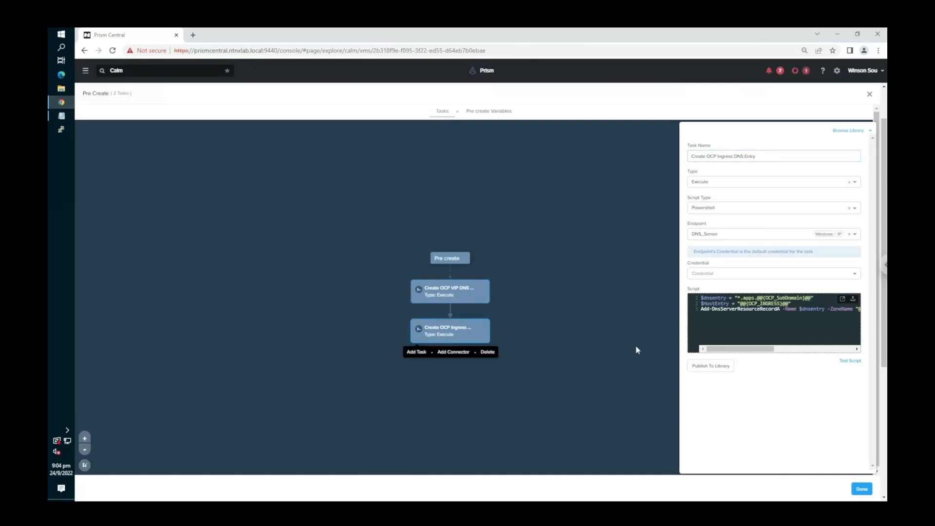
pyautogui.click(868, 97)
# - Open the package install tasks and examine the installer download, Prepare Keys and Pull Secret, and Prepare CCO scripts
pyautogui.click(575, 384)
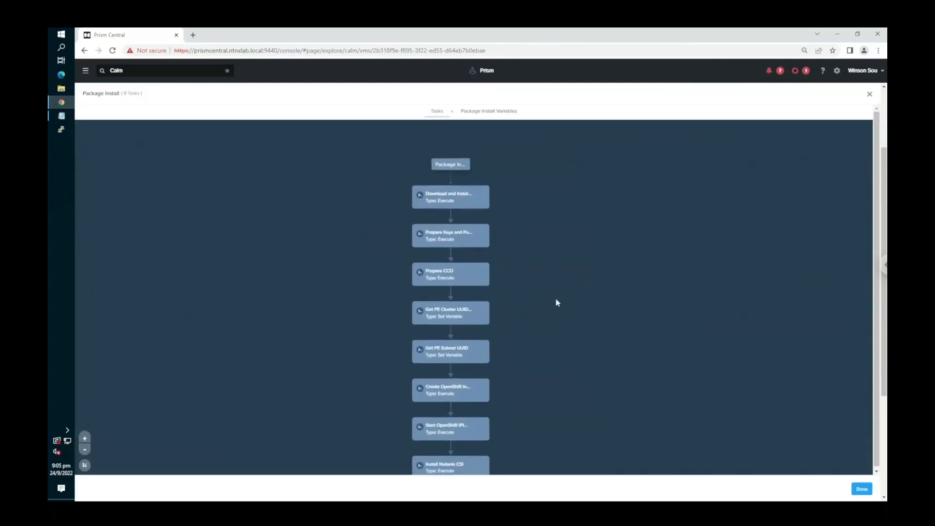
pyautogui.click(482, 183)
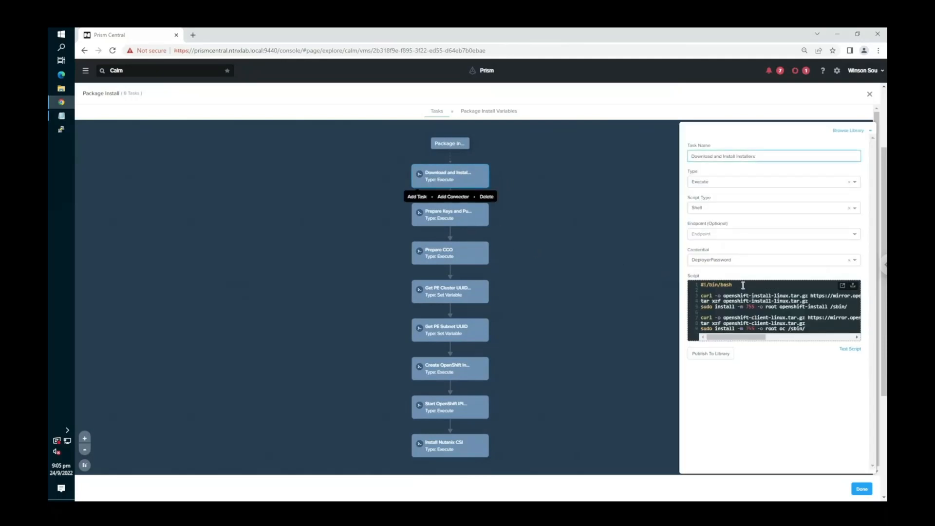
pyautogui.click(463, 225)
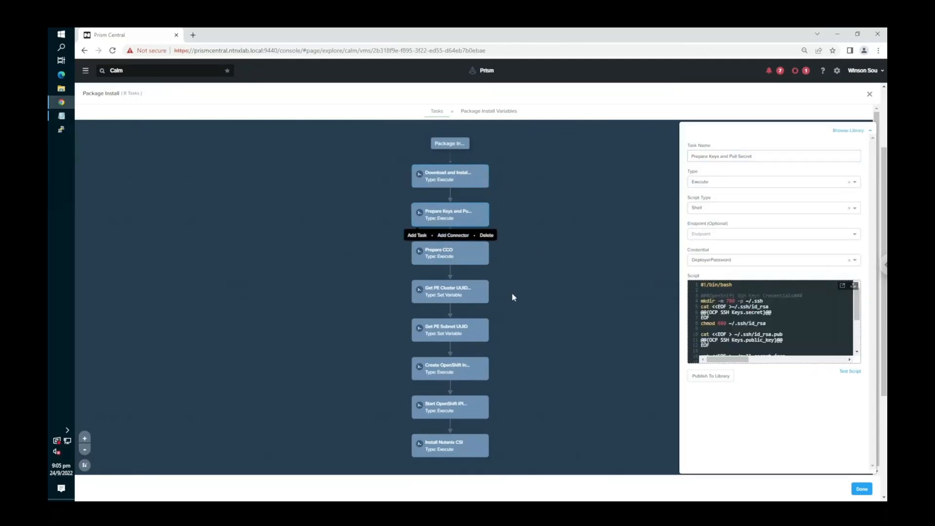
pyautogui.scroll(-4, 751, 322)
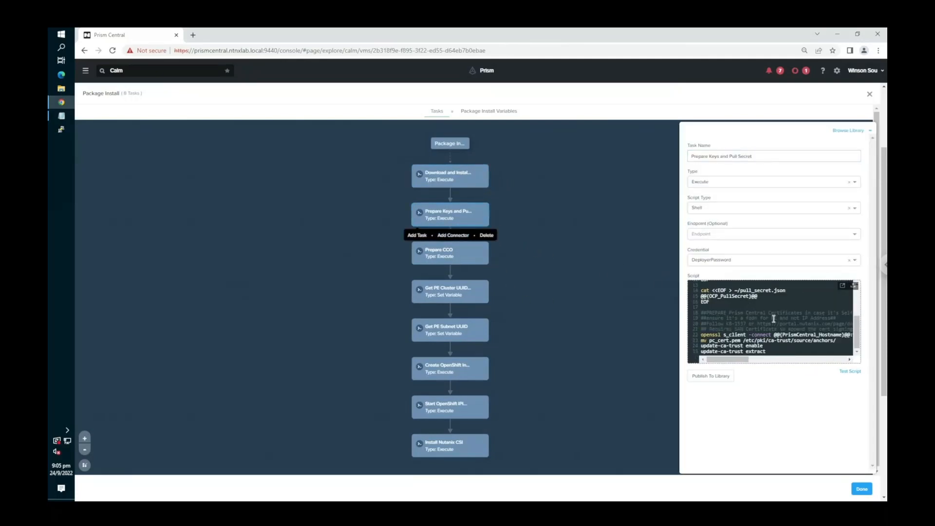
pyautogui.click(814, 349)
pyautogui.click(455, 252)
pyautogui.scroll(5, 735, 319)
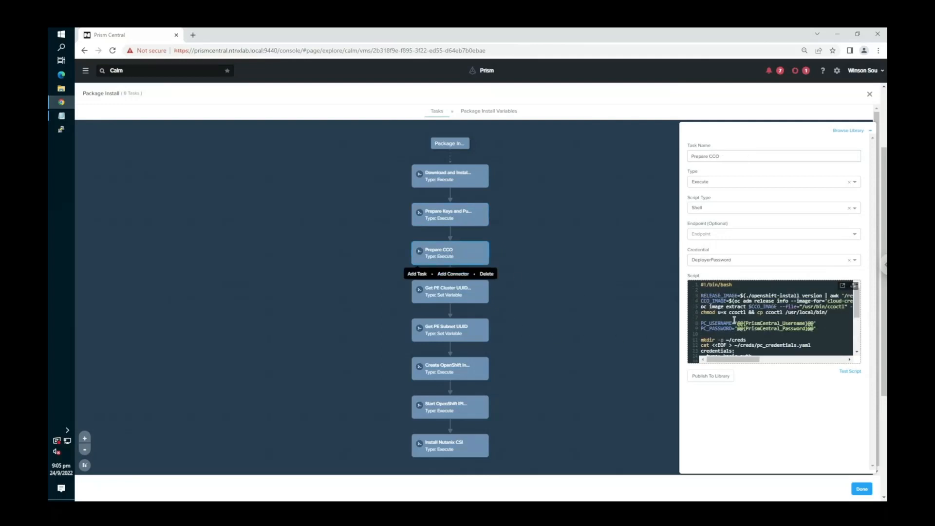
# - Inspect the scripts and output variables of the PE cluster UUID and PE subnet UUID tasks
pyautogui.click(461, 300)
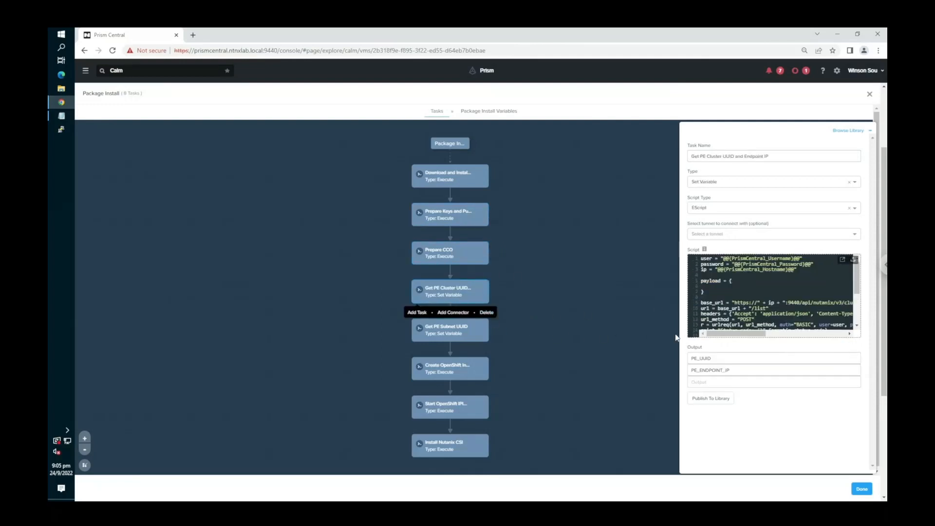
pyautogui.scroll(-4, 771, 315)
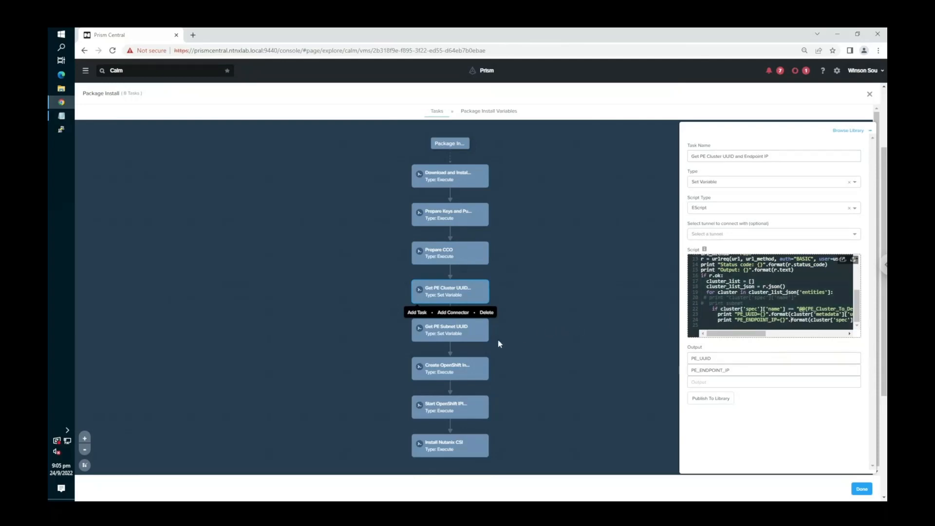
pyautogui.click(453, 333)
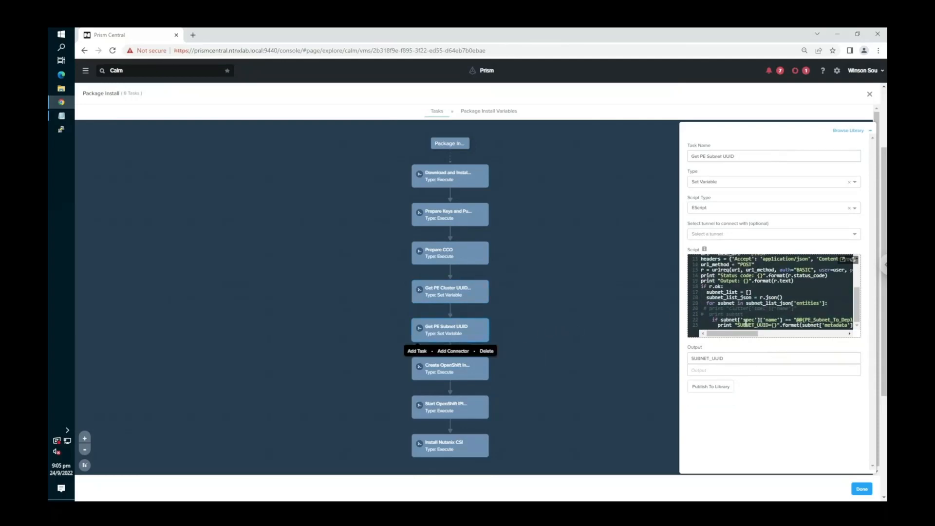
# - Open the script of the Create OpenShift Install Config File and Manifests task in the enlarged view
pyautogui.click(468, 379)
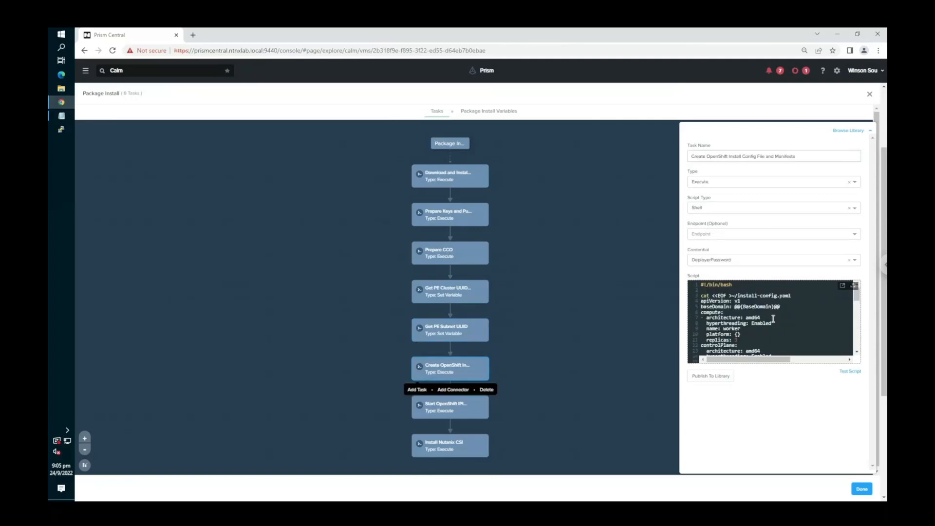
pyautogui.scroll(-5, 773, 319)
pyautogui.click(842, 287)
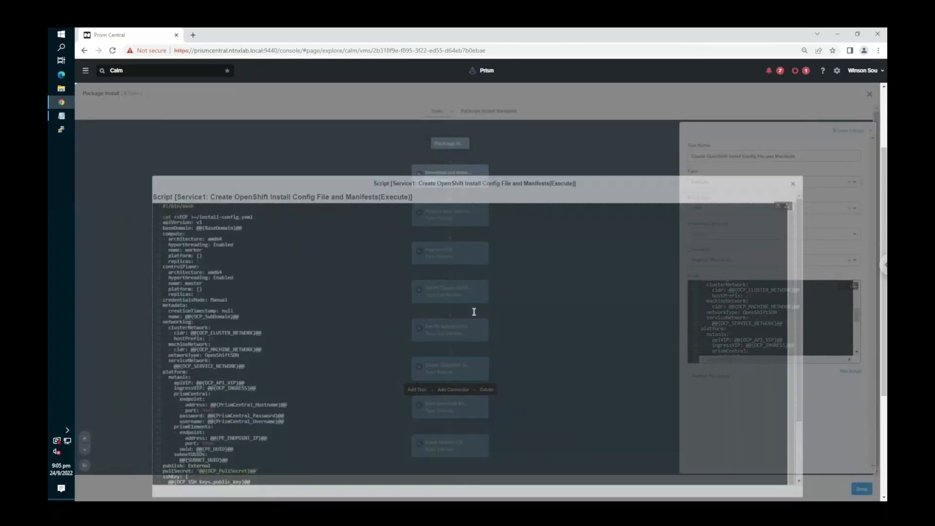
# - Read through the install-config.yaml and manifest creation script to its end, then close the enlarged view
pyautogui.scroll(-1, 472, 310)
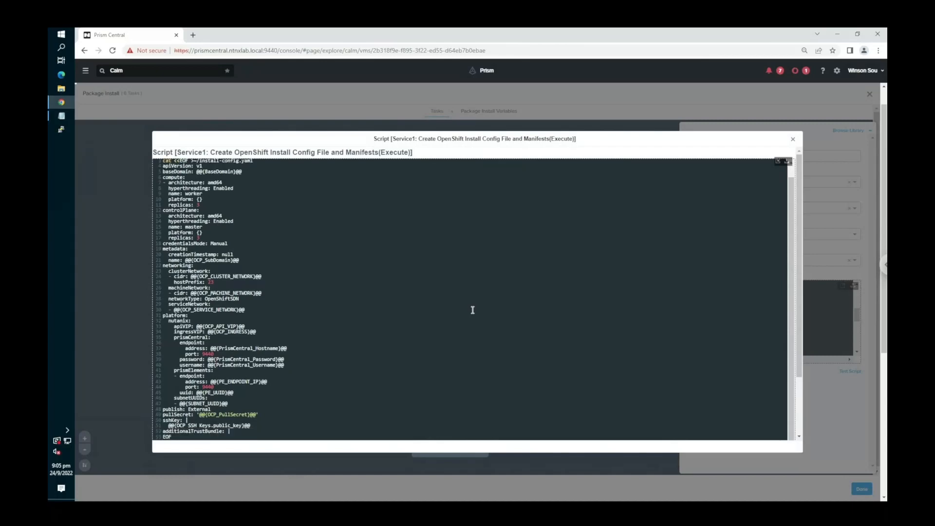
pyautogui.scroll(-3, 276, 374)
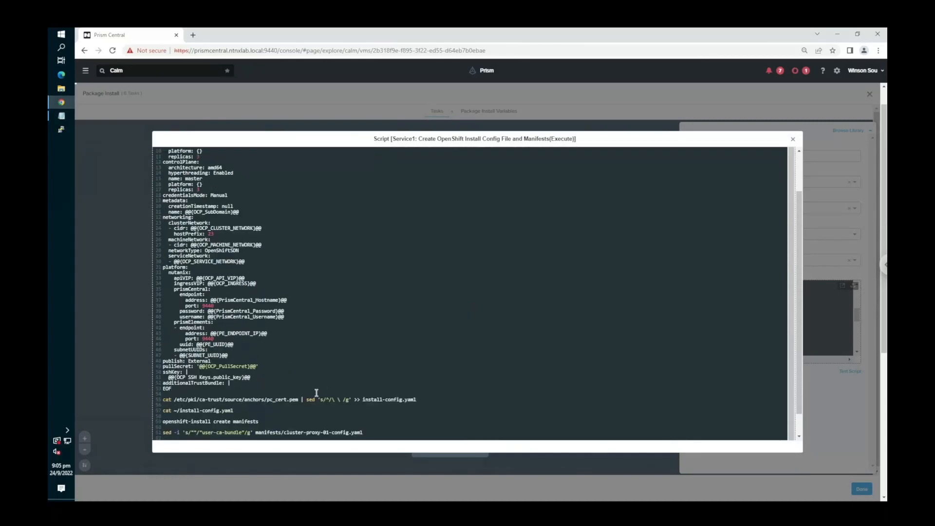
pyautogui.click(800, 165)
pyautogui.click(793, 139)
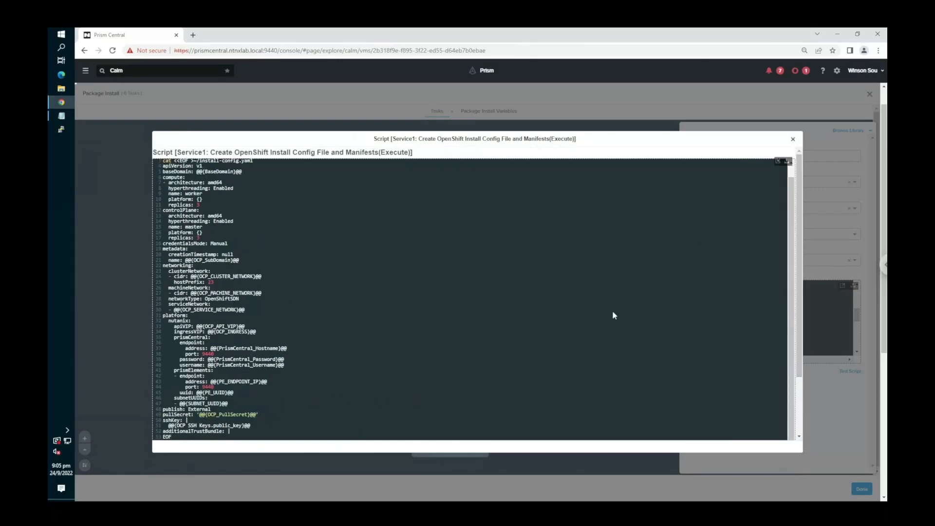
# - Inspect the scripts of the Start OpenShift IPI Installer and Install Nutanix CSI tasks, then close the package install tasks
pyautogui.click(463, 413)
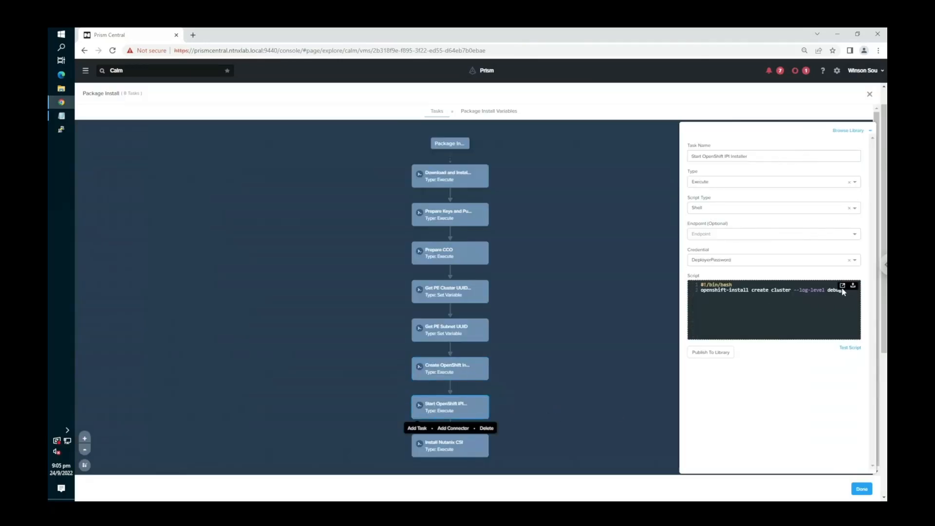
pyautogui.click(428, 449)
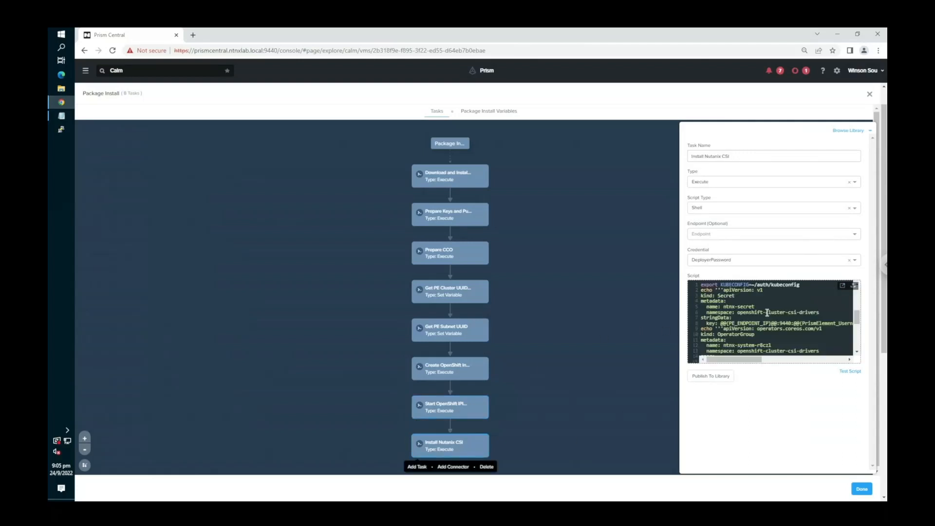
pyautogui.click(870, 95)
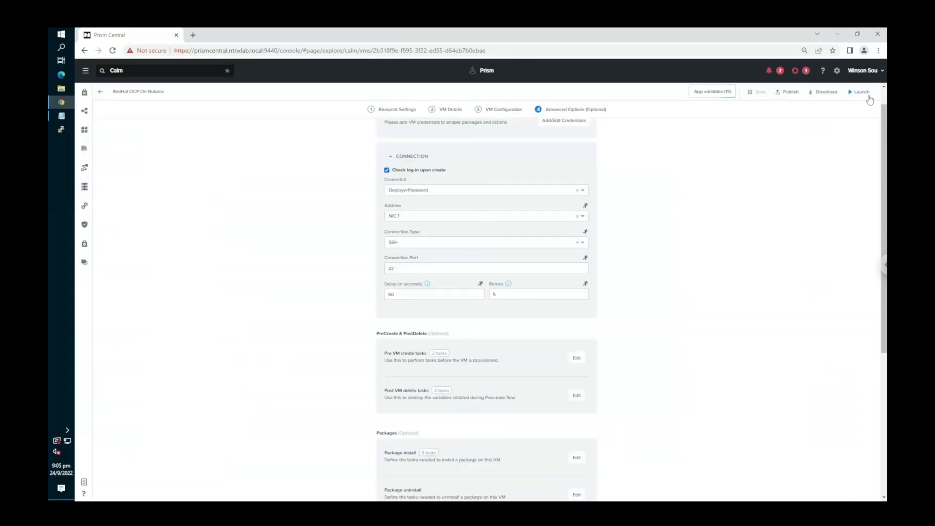
# - Review the blueprint's remaining advanced options, including the packages, update configs, snapshot/restore and actions sections
pyautogui.scroll(-2, 683, 307)
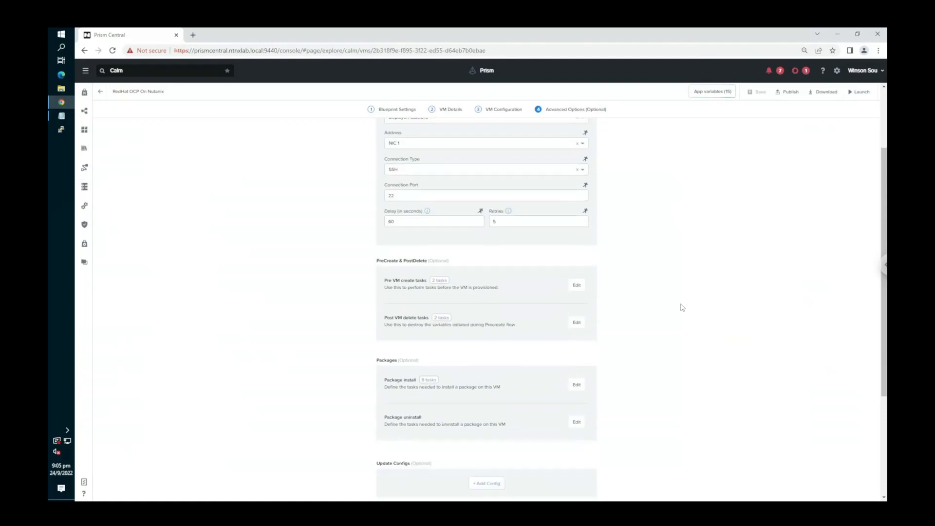
pyautogui.scroll(-1, 682, 307)
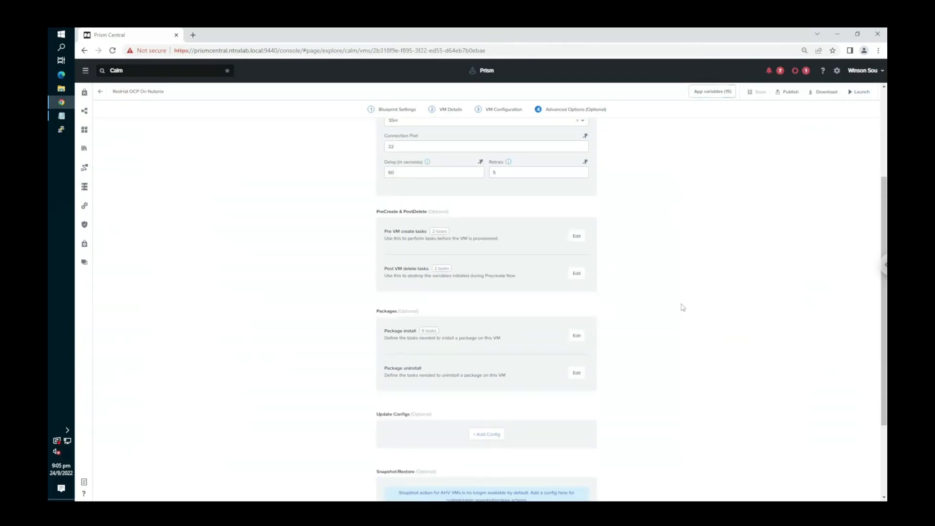
pyautogui.scroll(-3, 683, 307)
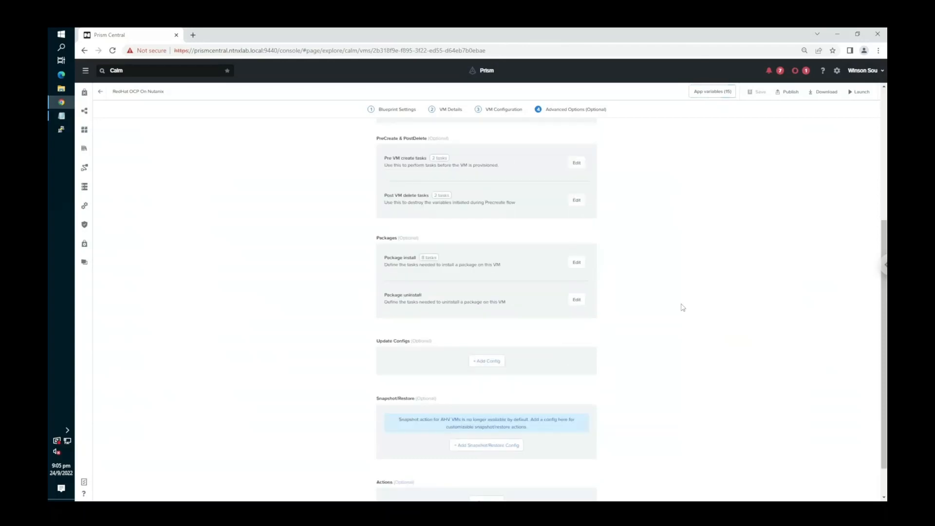
pyautogui.scroll(5, 682, 366)
pyautogui.scroll(1, 682, 367)
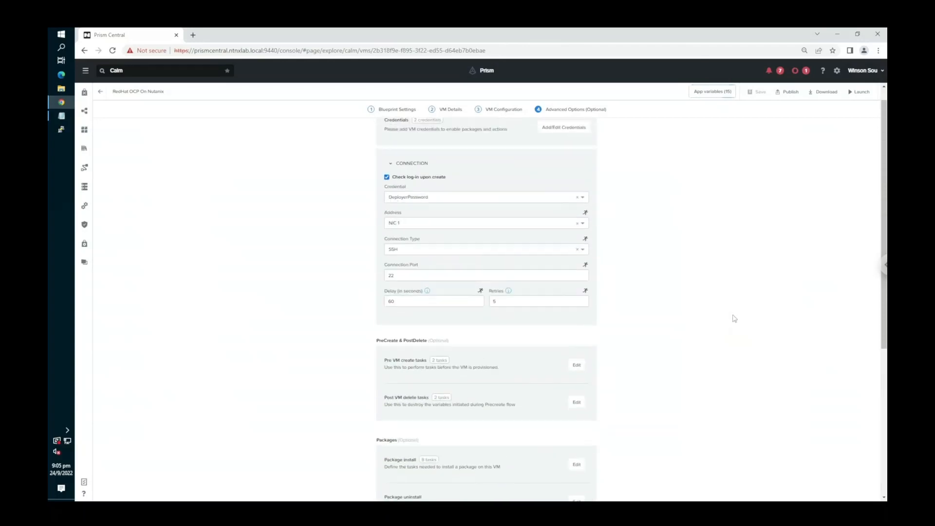
# - Open the ntnx-ocp2 application and examine the end of the Start OpenShift IPI Installer output in its audit log
pyautogui.click(85, 112)
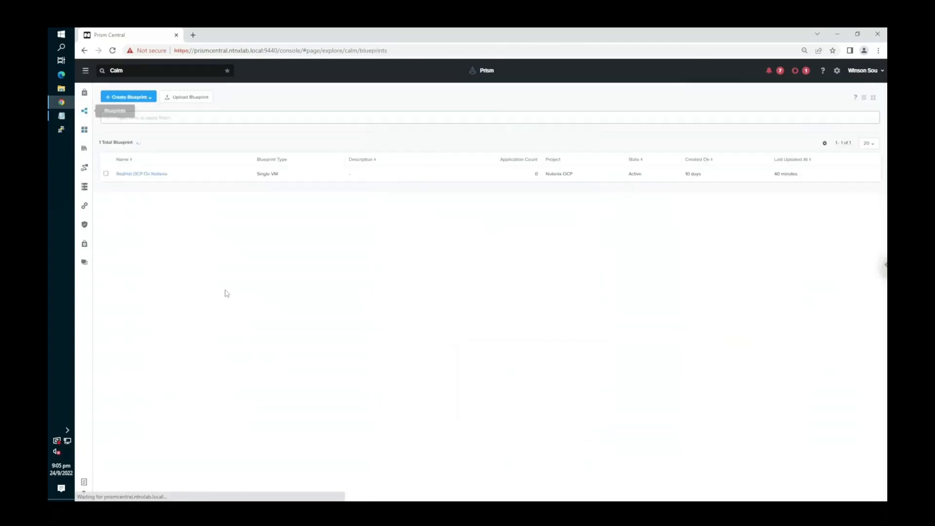
pyautogui.click(84, 129)
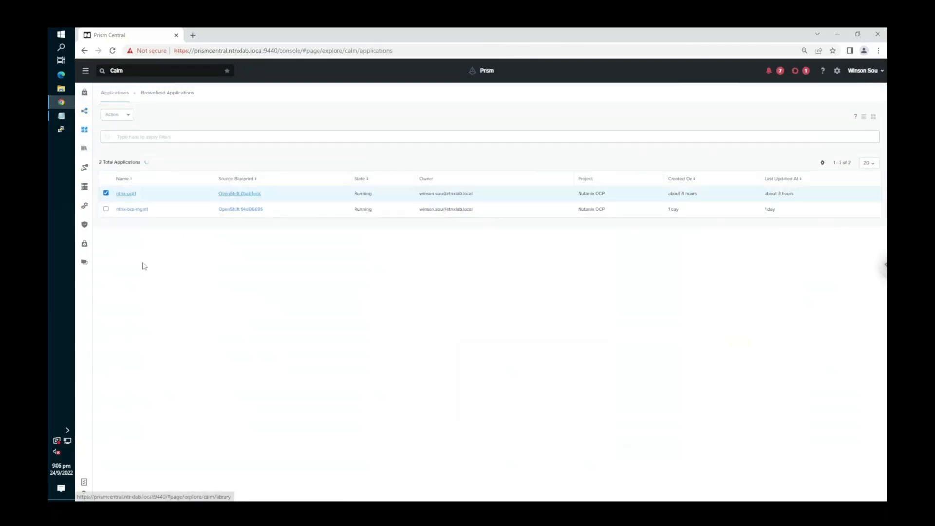
pyautogui.click(128, 194)
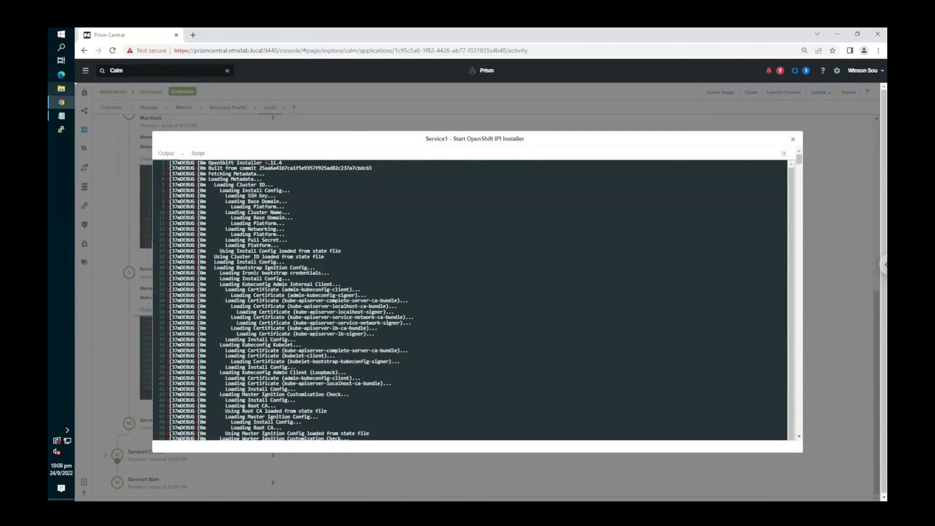
pyautogui.click(799, 430)
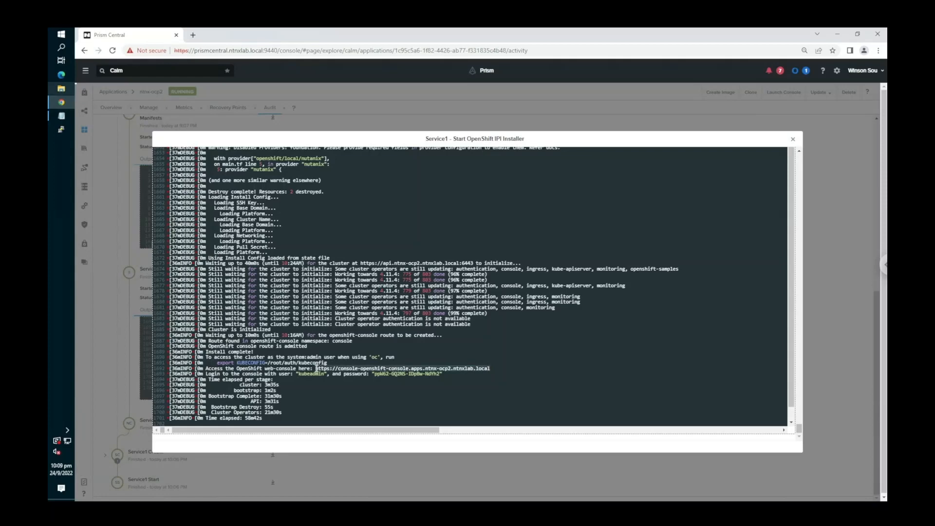
pyautogui.click(192, 35)
pyautogui.write('https://console-openshift-console.apps.ntnx-ocp2.ntnxlab.local')
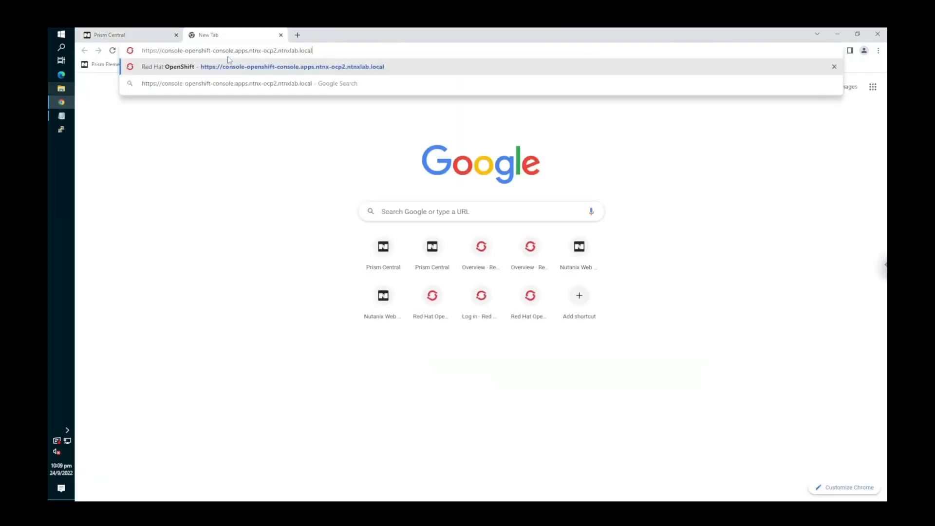
pyautogui.press('Return')
# - Copy the kubeadmin password from the installer output and proceed past the console's certificate warning to the login page
pyautogui.click(134, 36)
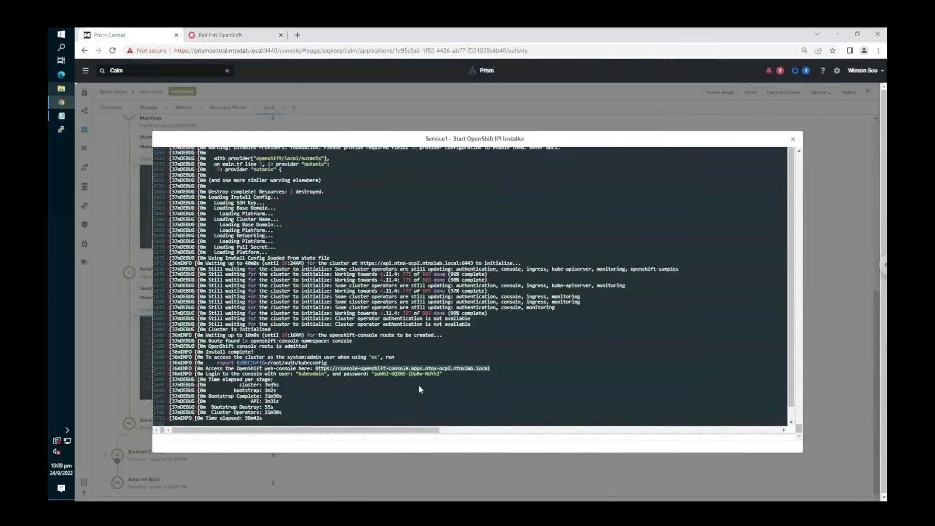
pyautogui.moveTo(440, 376)
pyautogui.mouseDown()
pyautogui.moveTo(375, 377)
pyautogui.moveTo(438, 374)
pyautogui.mouseUp()
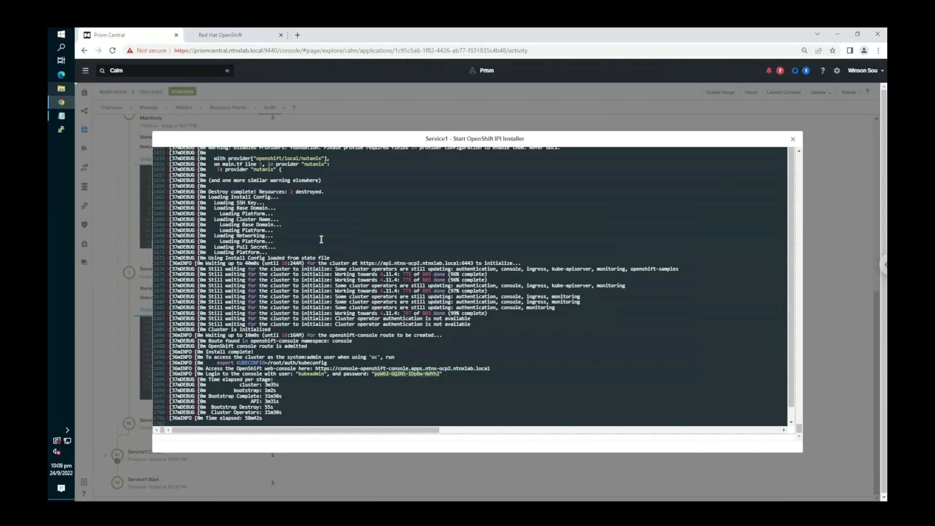
pyautogui.click(215, 35)
pyautogui.click(375, 298)
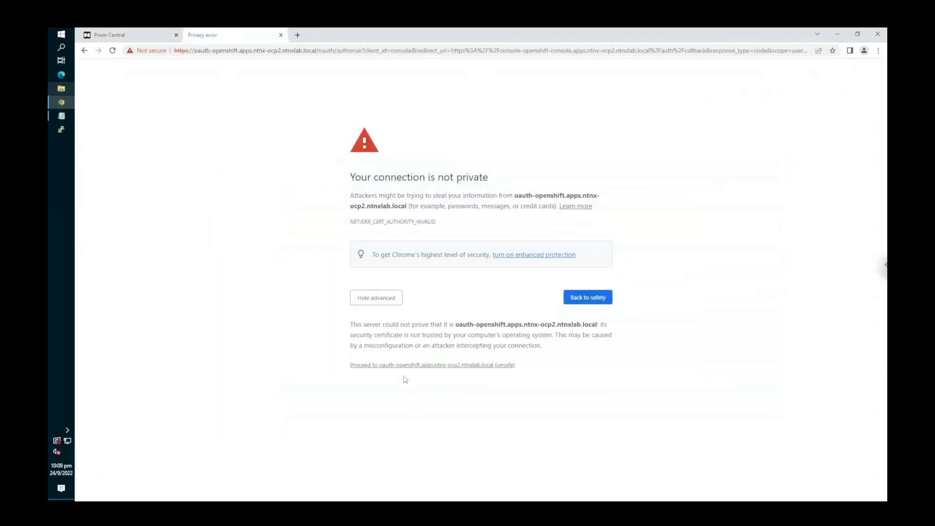
pyautogui.click(404, 366)
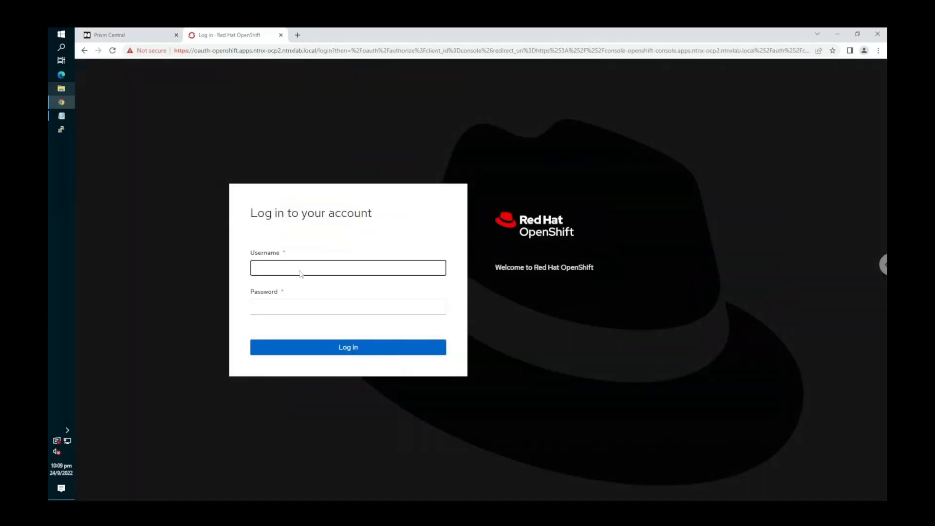
# - Log in to the OpenShift console as kubeadmin with the copied account password
pyautogui.write('kube')
pyautogui.press('Down')
pyautogui.press('Return')
pyautogui.press('Tab')
pyautogui.press('Return')
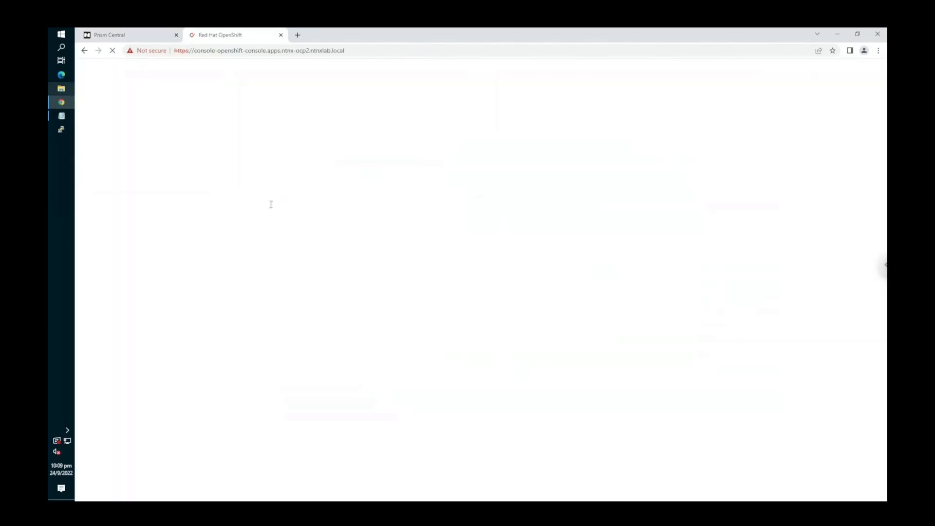